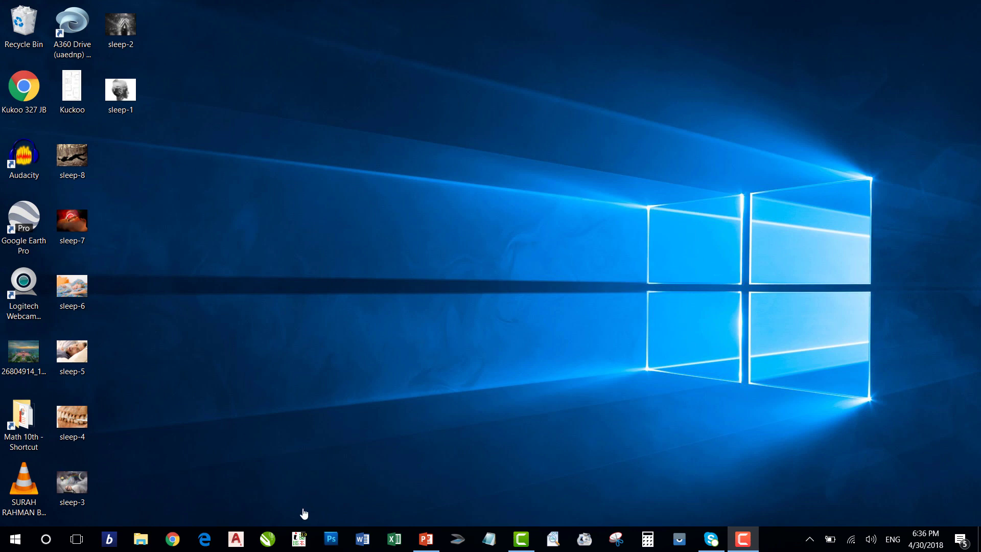
- Create a blank Word document and write "I am" with the author's full name, followed by "I live in Pakstan."
left_click(362, 538)
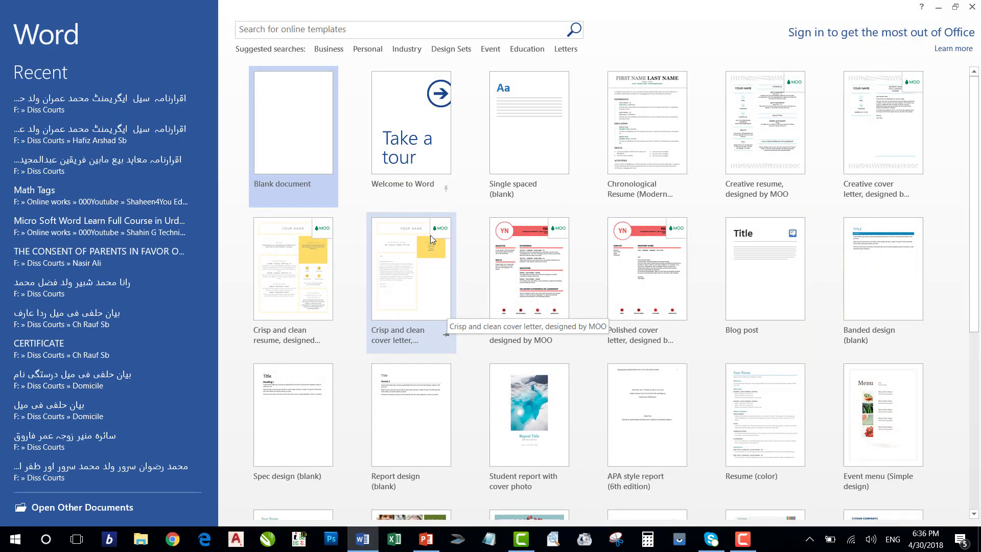
left_click(314, 110)
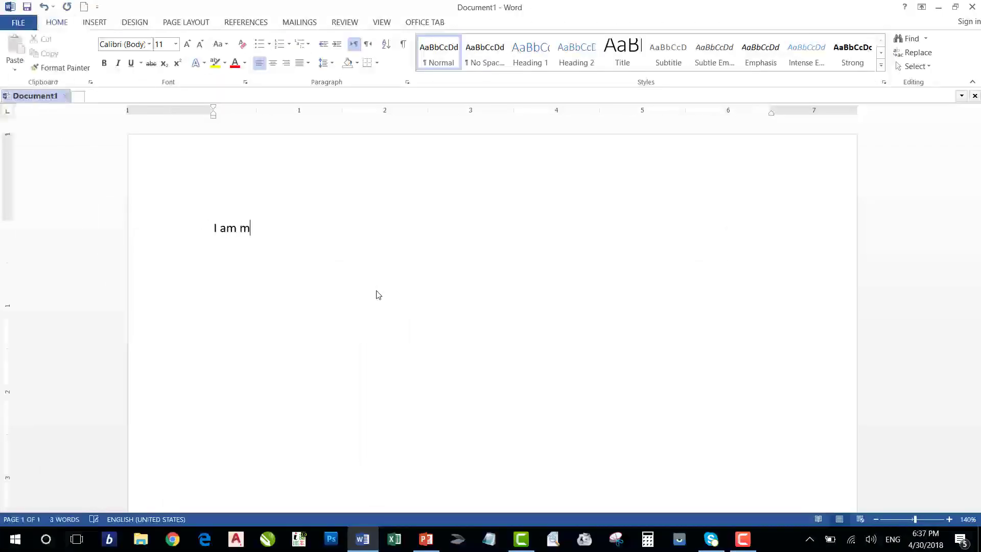
type("uhammad Safdar Shae")
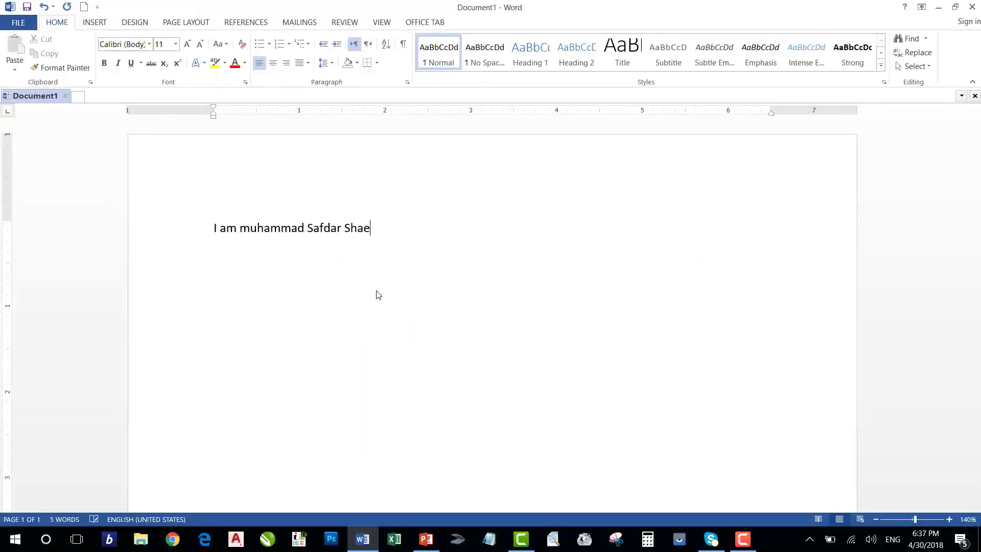
key("BackSpace")
type("heen. I live i")
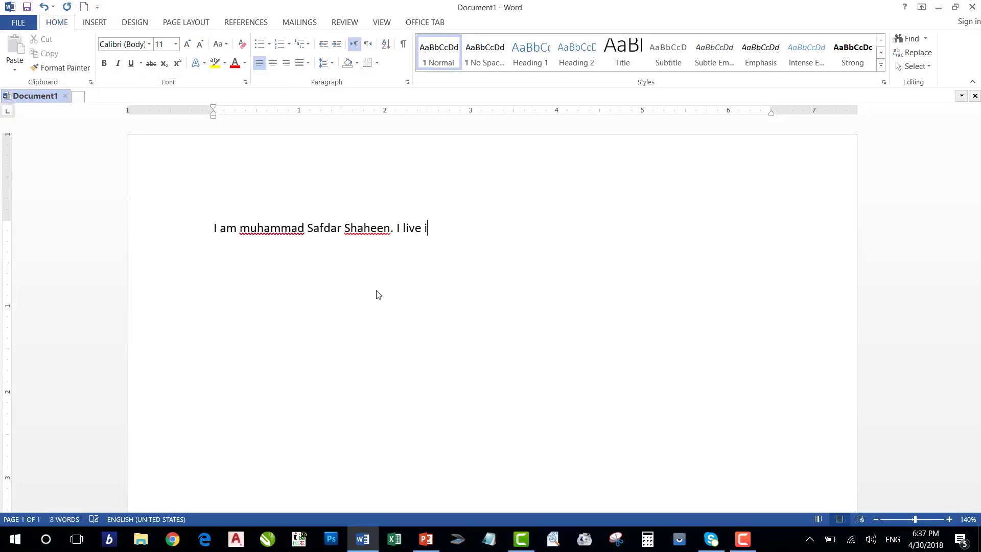
type("n Pakstan.")
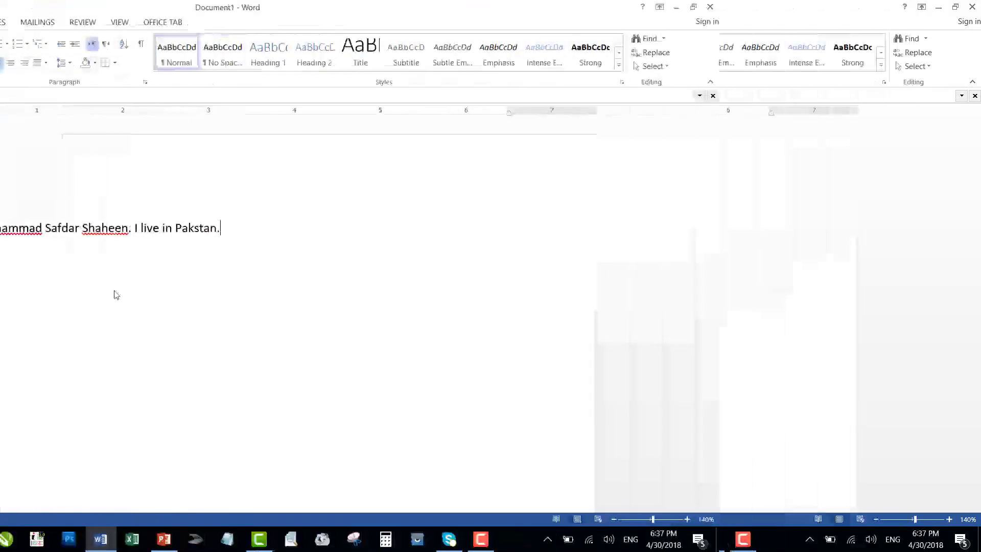
- Capitalize the initial letter of the first name and correct the country's spelling to "Pakistan"
left_click_drag(241, 229, 250, 229)
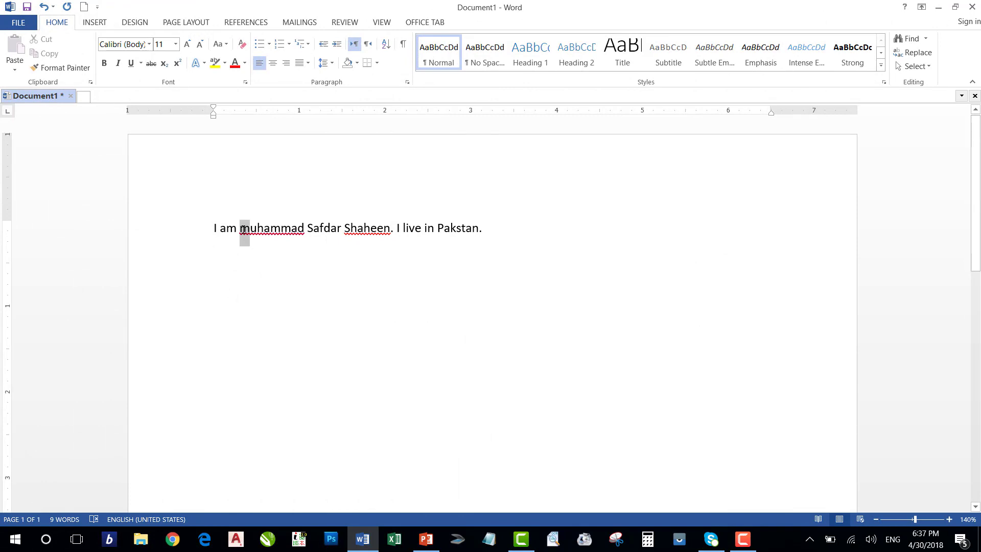
type("M")
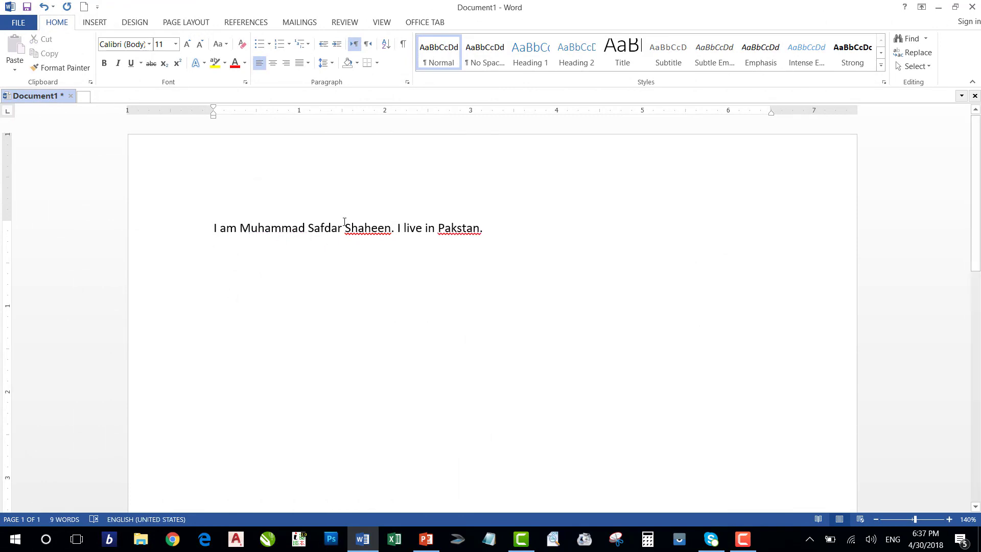
left_click_drag(341, 229, 345, 228)
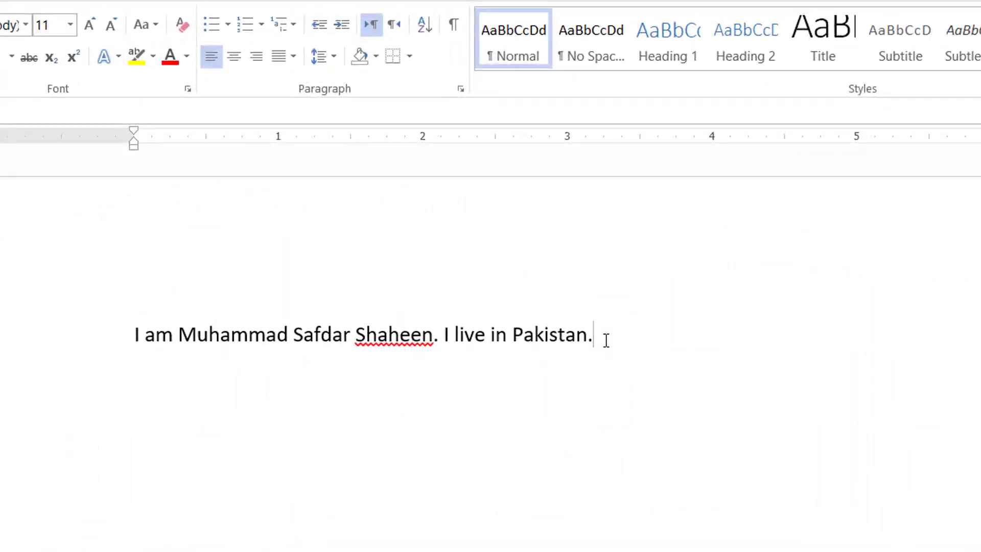
- Select the whole sentence, enlarge its font size to 18 and deselect it
left_click(66, 344)
left_click(89, 26)
left_click(89, 26)
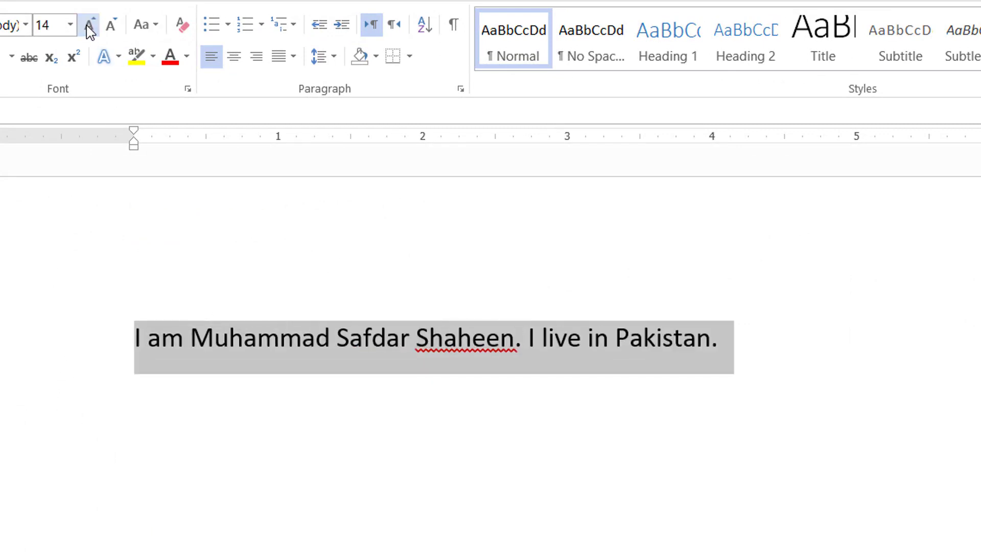
left_click(90, 27)
left_click(89, 27)
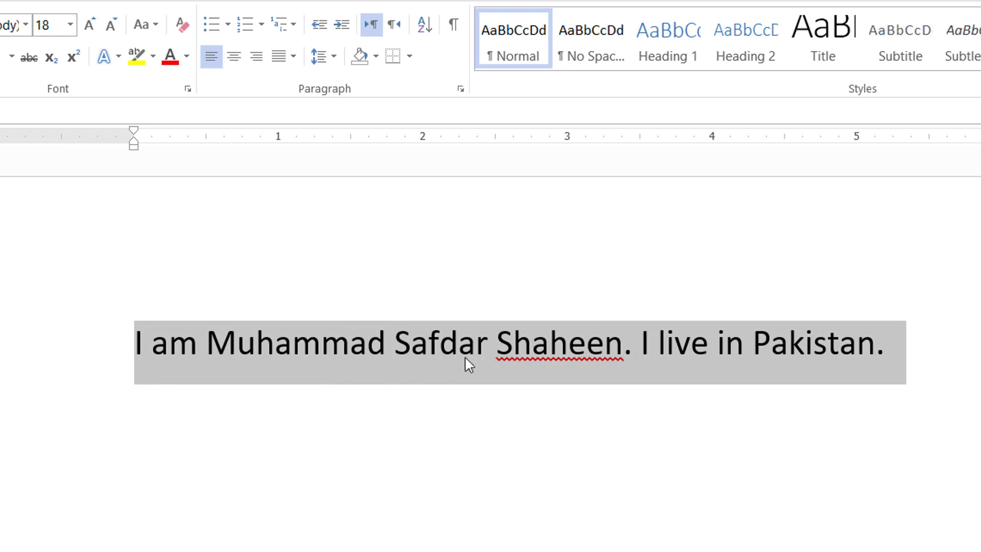
left_click(218, 360)
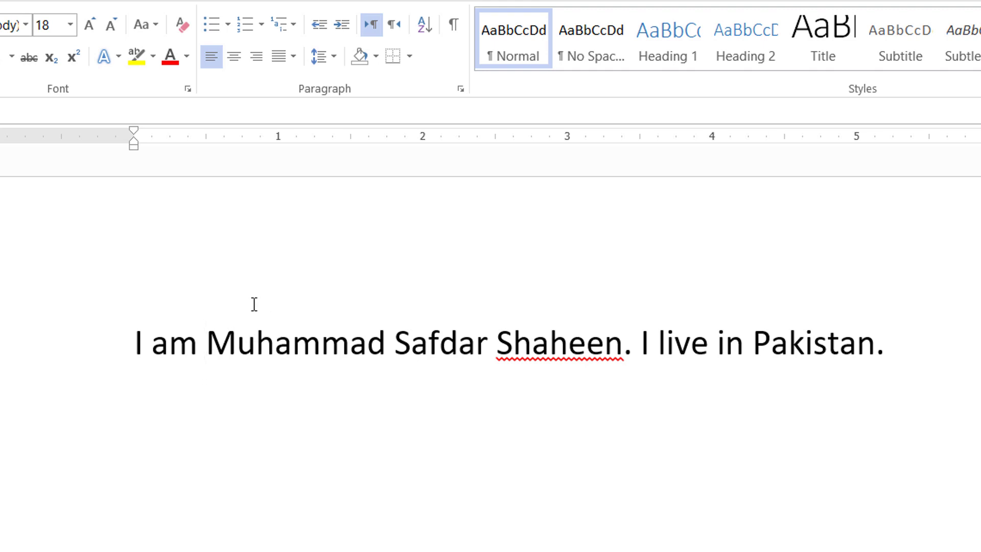
- Place the text cursor at several spots in the sentence, including its beginning, finishing after the final period
left_click(386, 345)
left_click(725, 344)
left_click(135, 343)
left_click(922, 343)
left_click(136, 343)
left_click(909, 346)
- Jump the text cursor to the line's beginning and its end, repeating from the middle of the sentence
key("Home")
key("End")
left_click(486, 349)
key("Home")
left_click(489, 343)
key("End")
- Move the text cursor backward character by character from the sentence's end towards its beginning
key("Left")
key("Left")
key("Left")
key("Left")
key("Left")
key("Left")
key("Left")
key("Left")
key("Left")
key("Left")
key("Left")
key("Left")
key("Left")
key("Left")
key("Left")
key("Left")
key("Left")
key("Left")
key("Left")
key("Left")
key("Left")
key("Left")
key("Left")
key("Left")
key("Left")
key("Left")
key("Left")
key("Left")
key("Left")
key("Left")
key("Left")
key("Left")
key("Left")
key("Left")
key("Left")
key("Left")
key("Left")
key("Left")
key("Left")
key("Left")
key("Left")
key("Left")
key("Left")
key("Left")
key("Left")
- Step the text cursor forward, backward and forward again through the sentence one character at a time
key("Right")
key("Right")
key("Right")
key("Right")
key("Right")
key("Right")
key("Right")
key("Right")
key("Right")
key("Right")
key("Right")
key("Left")
key("Left")
key("Left")
key("Left")
key("Left")
key("Left")
key("Left")
key("Left")
key("Left")
key("Left")
key("Left")
key("Left")
key("Left")
key("Right")
key("Right")
key("Right")
key("Right")
key("Right")
- Jump the text cursor forward two words and back four words within the sentence
key("ctrl+Right")
key("ctrl+Right")
key("ctrl+Left")
key("ctrl+Left")
key("ctrl+Left")
key("ctrl+Left")
- Extend a selection character by character from the beginning of the sentence through the word "in"
key("Left")
key("Left")
key("shift+Right")
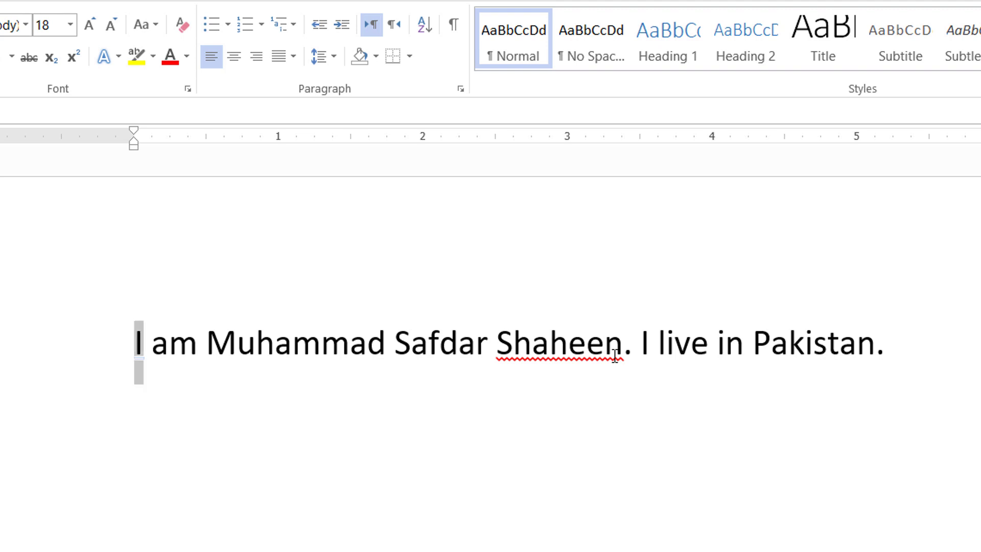
key("shift+Right")
key("shift+Right")
key("shift+Right")
key("shift+Right")
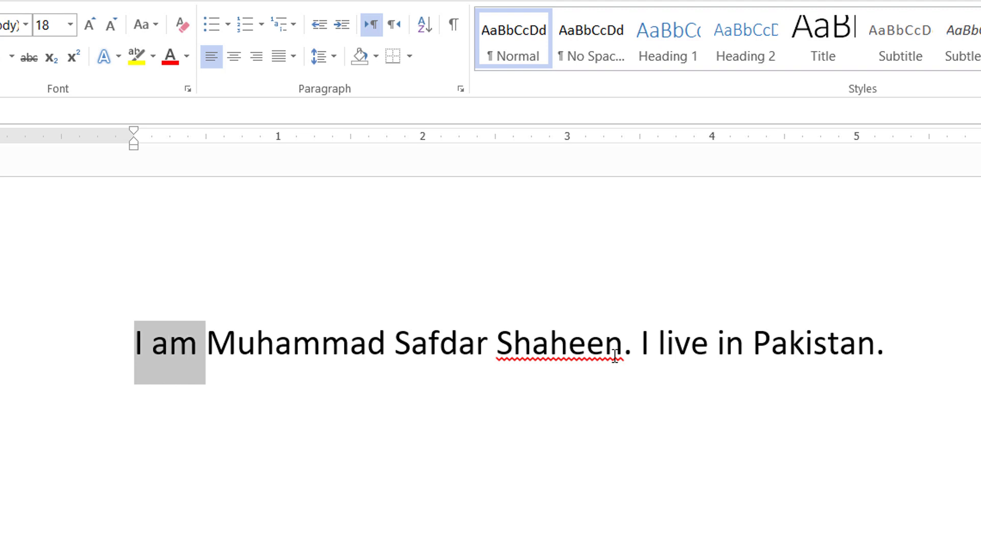
key("shift+Right")
key("shift+Right")
key("shift+Right")
key("shift+Right")
key("shift+Right")
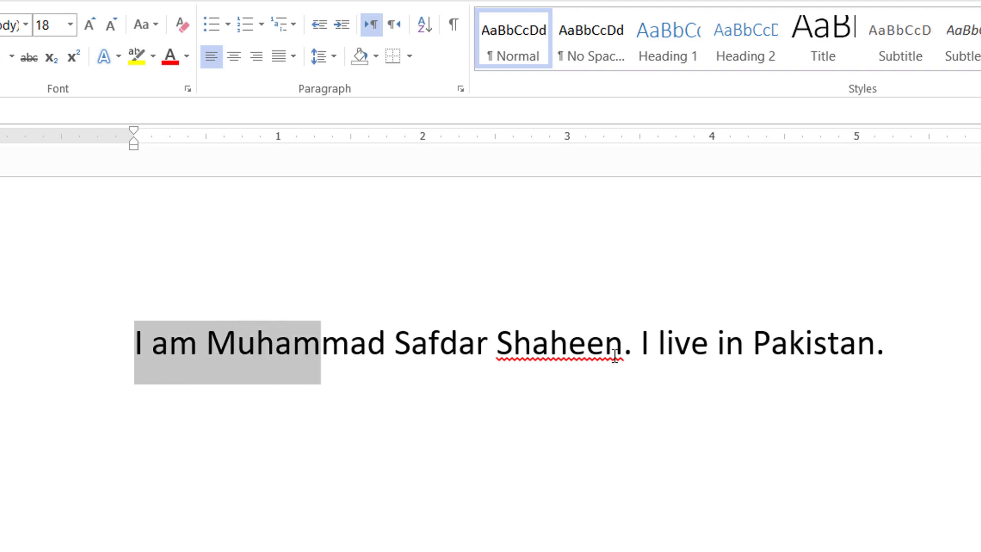
key("shift+Right")
key("shift+Right")
key("shift+Right")
key("shift+Right")
key("shift+Right")
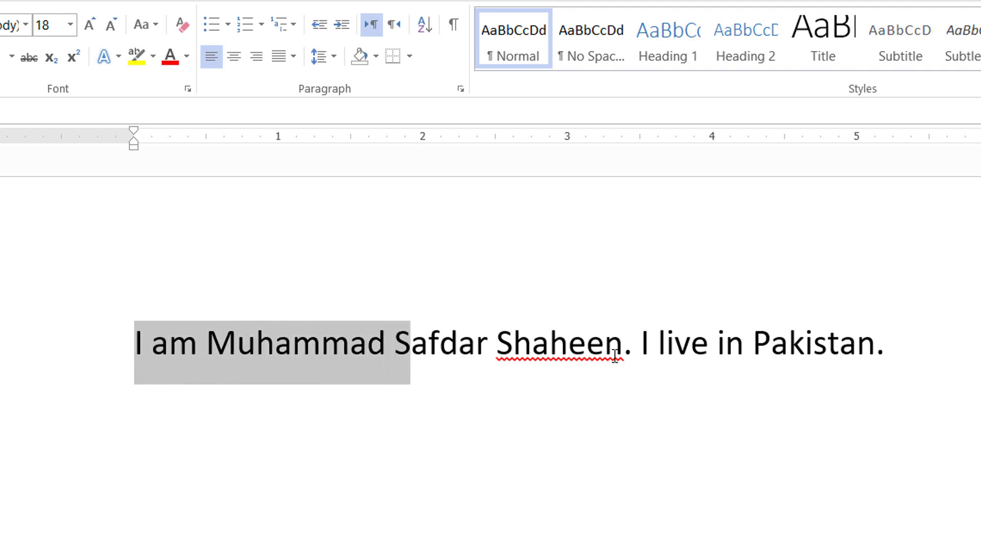
key("shift+Right")
key("shift+Right")
key("shift+Right")
key("shift+Right")
key("shift+Right")
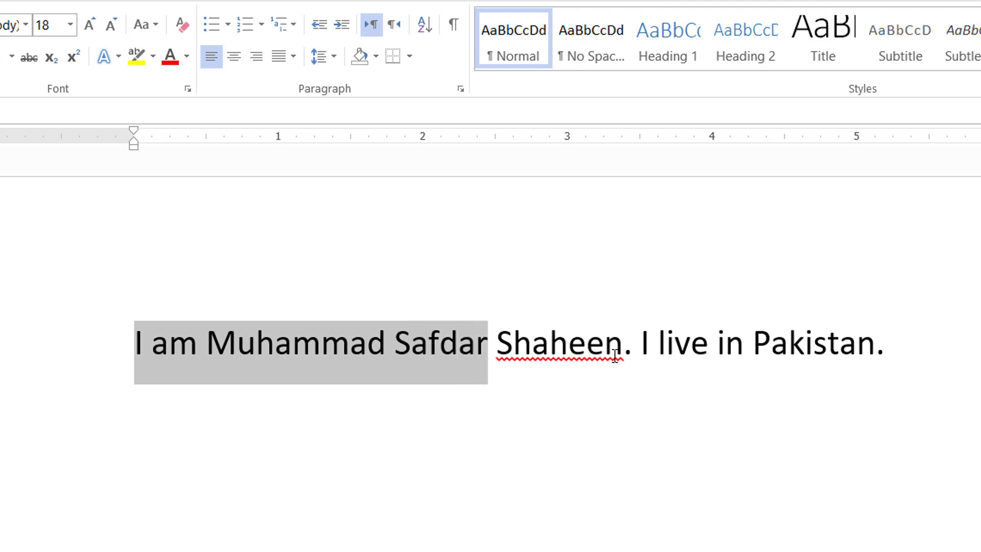
key("shift+Right")
key("shift+Right")
key("shift+Right")
key("shift+Right")
key("shift+Right")
key("shift+Right")
key("shift+Right")
key("shift+Right")
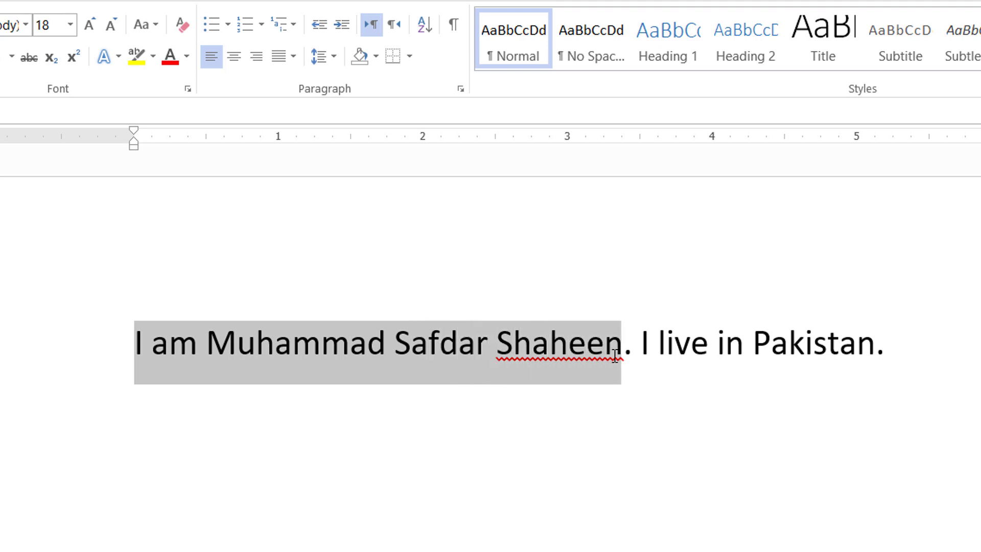
key("shift+Right")
key("shift+Right")
key("shift+Right")
key("shift+Right")
key("shift+Right")
key("shift+Right")
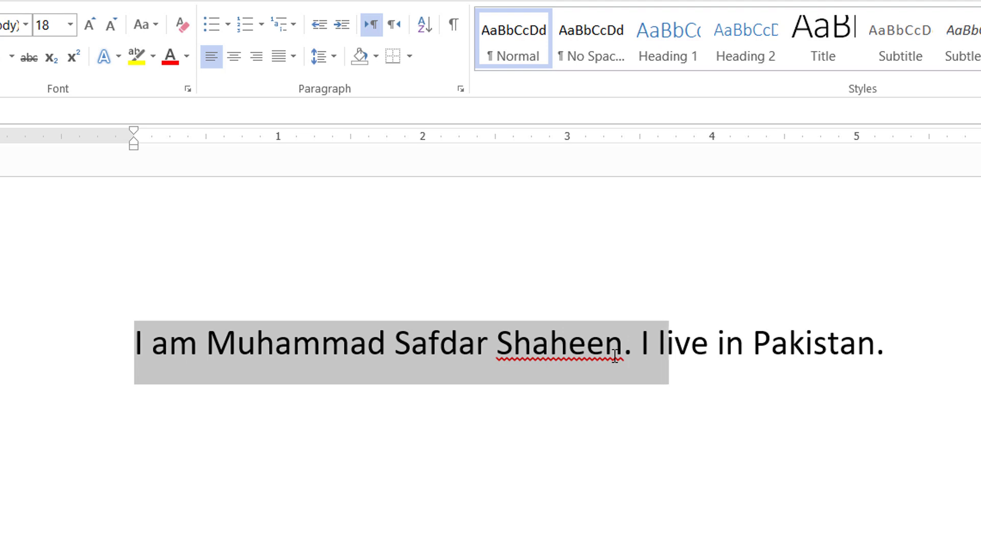
key("shift+Right")
key("shift+Right")
key("shift+Right")
key("shift+Right")
key("shift+Right")
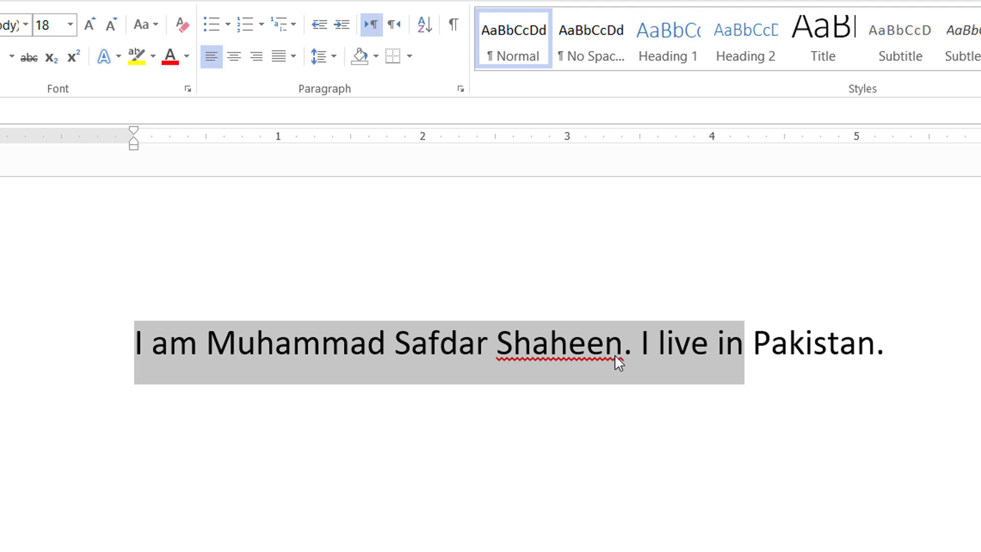
- Select the whole line at once, select it again from its beginning to its end, and deselect it
left_click(913, 341)
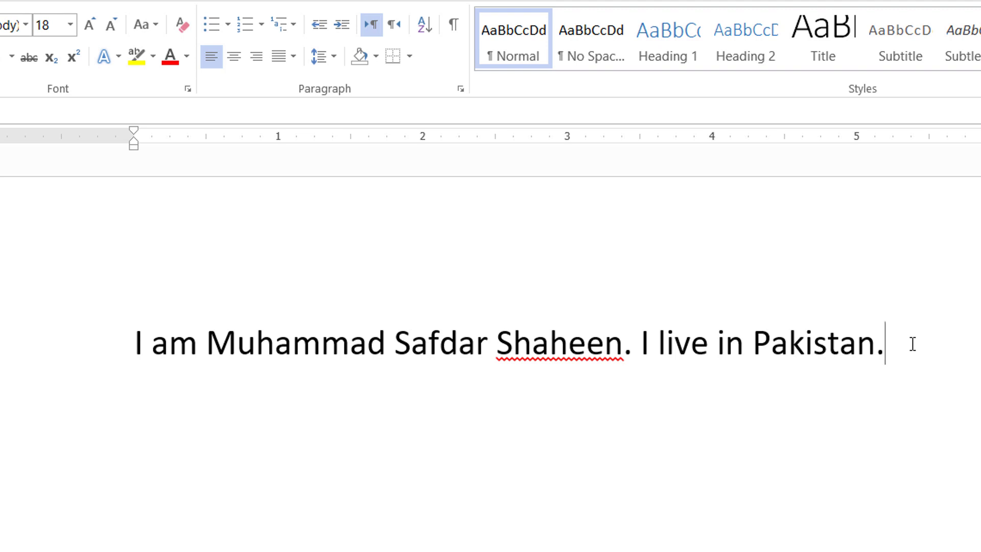
triple_click(913, 344)
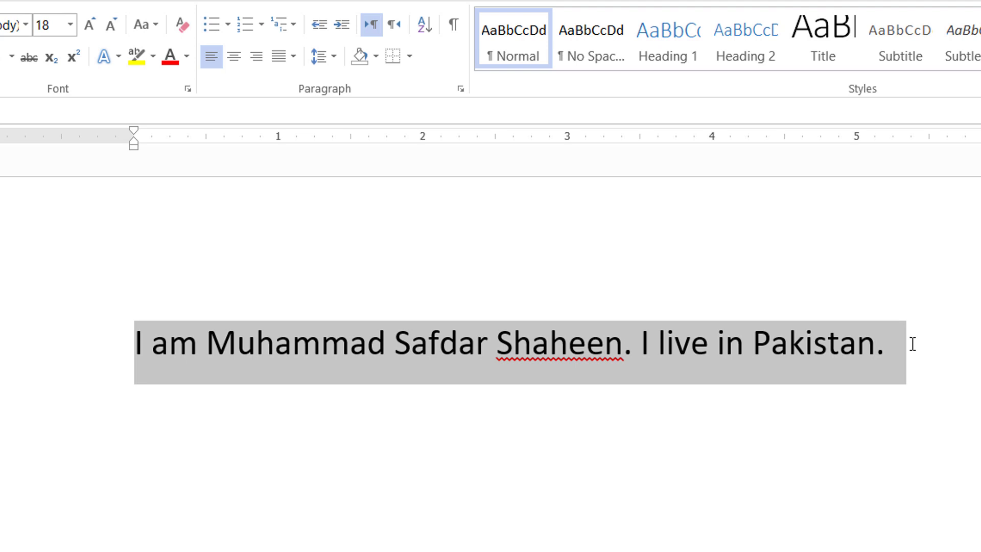
key("Left")
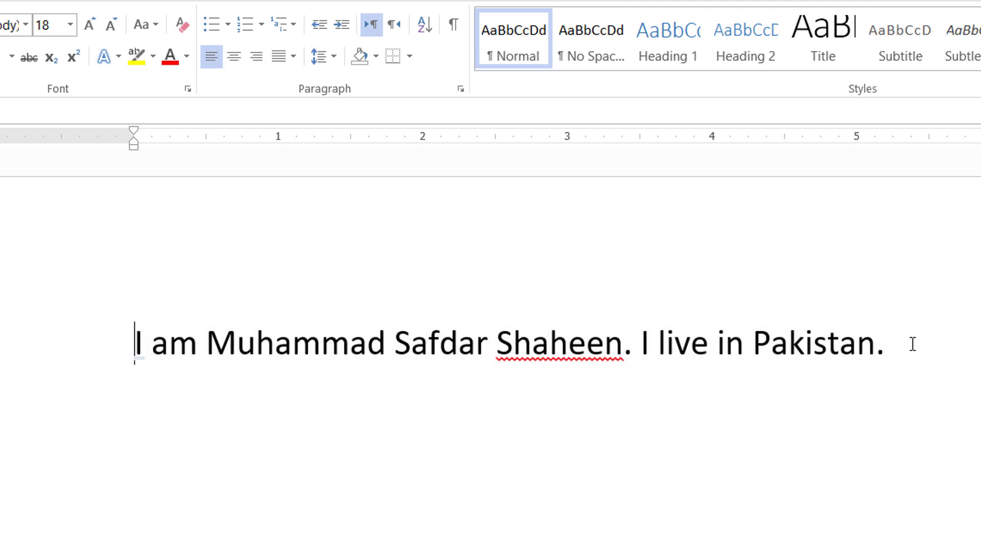
key("shift+End")
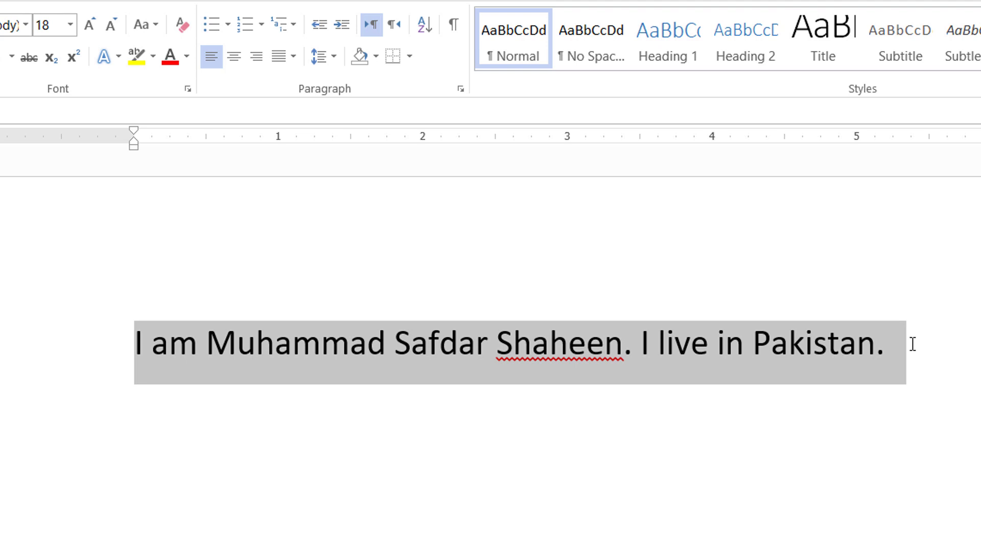
left_click(897, 342)
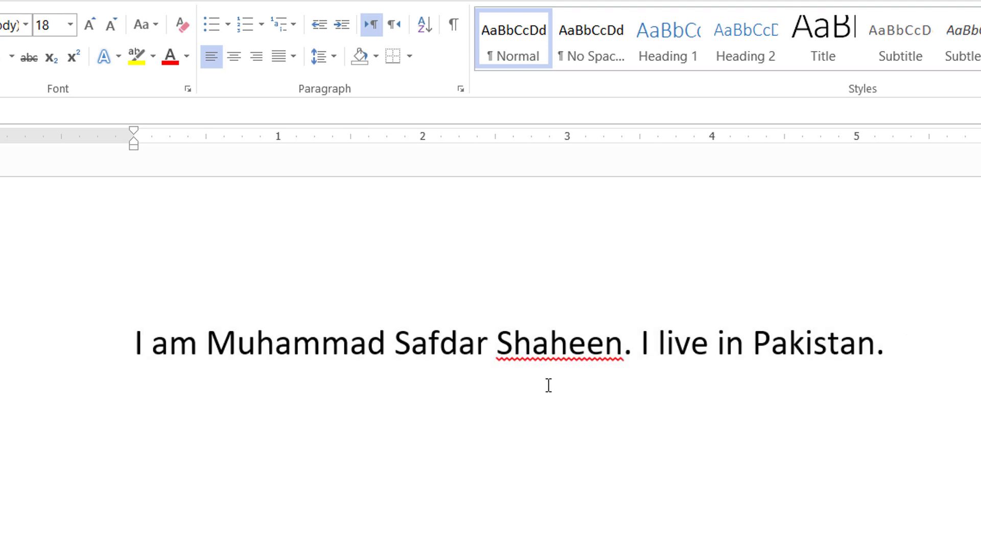
- From just before the surname, select the text to the line's end, and separately to the line's beginning
left_click(504, 342)
key("shift+End")
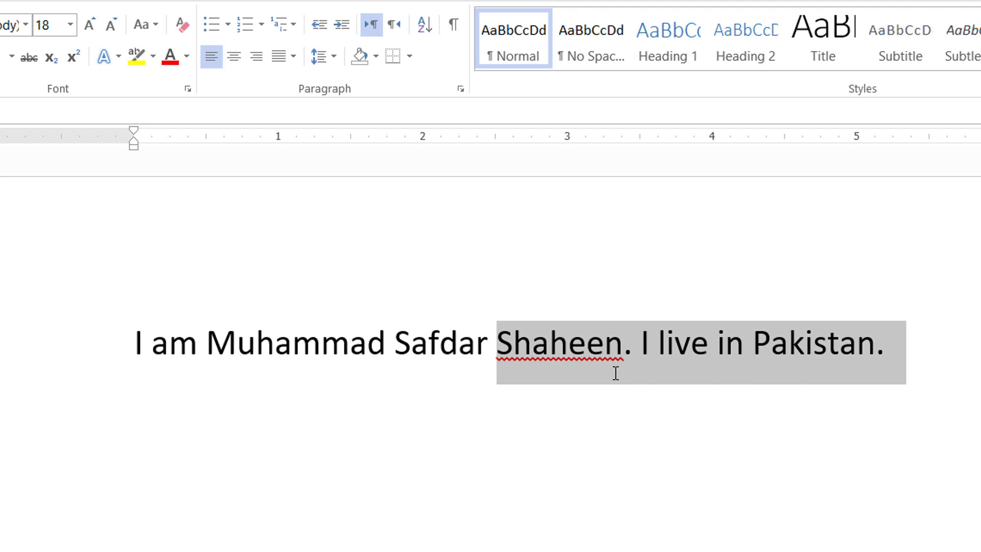
left_click(495, 352)
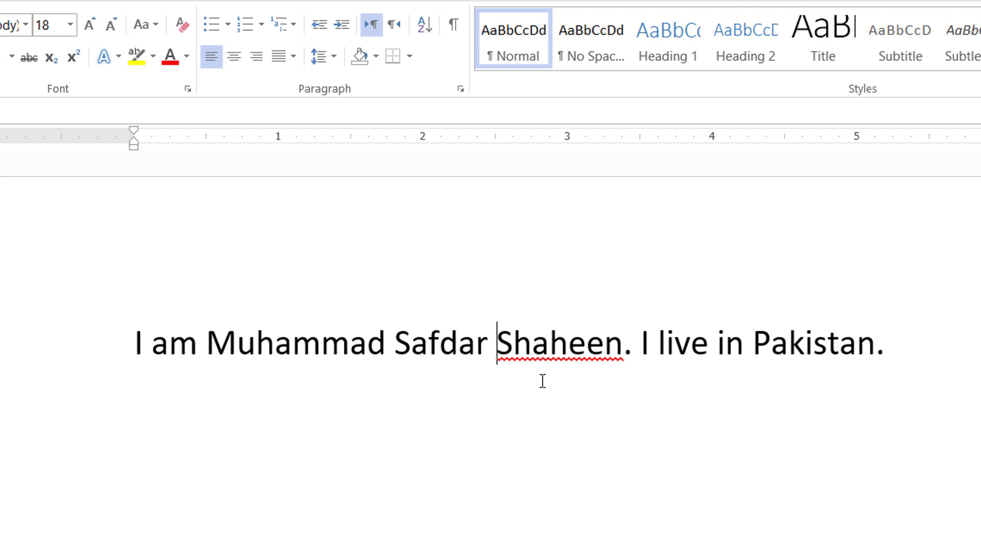
key("shift+Home")
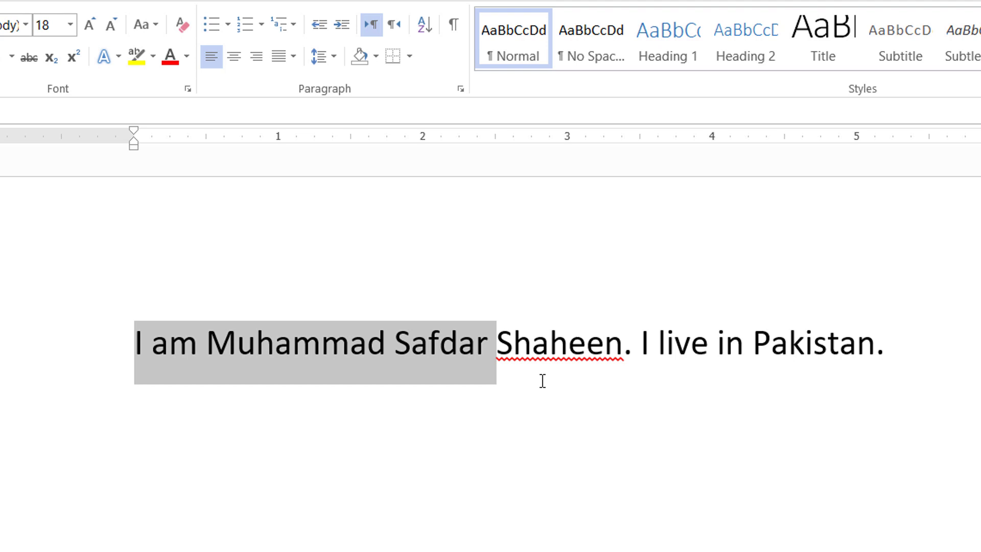
- Place the text cursor at the beginning of the sentence and select all text in the document
left_click(159, 346)
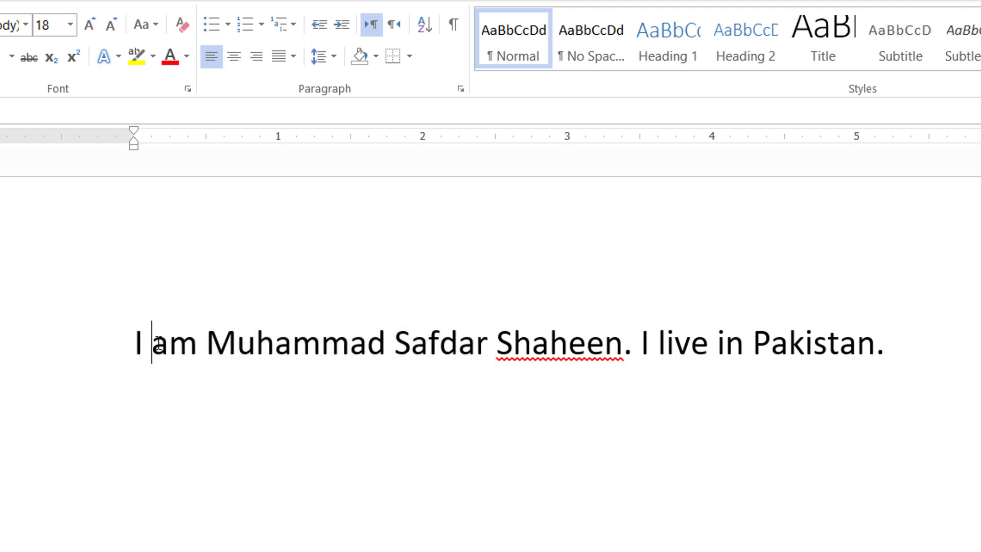
left_click(130, 346)
key("ctrl+a")
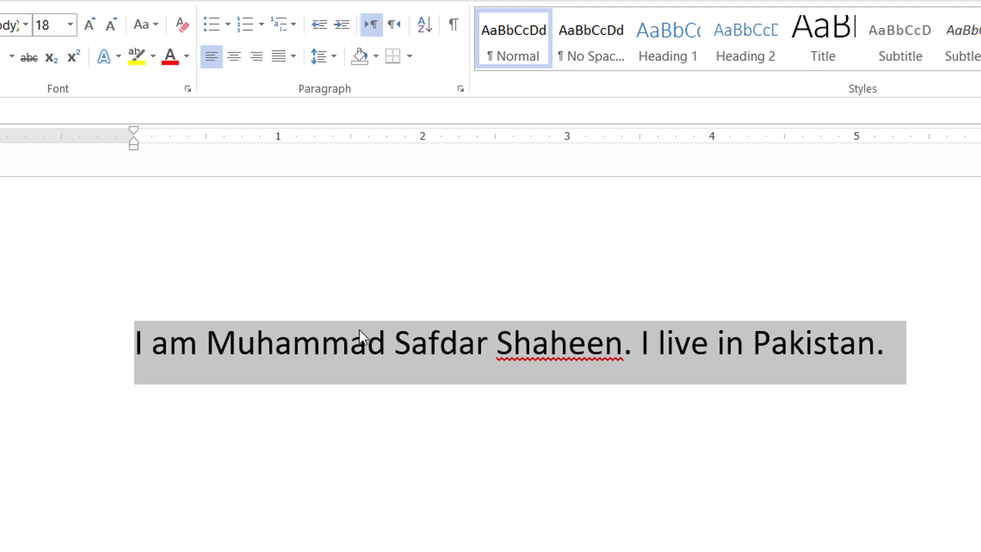
- Clear the current selection, select the whole line once more, and deselect it
left_click(306, 343)
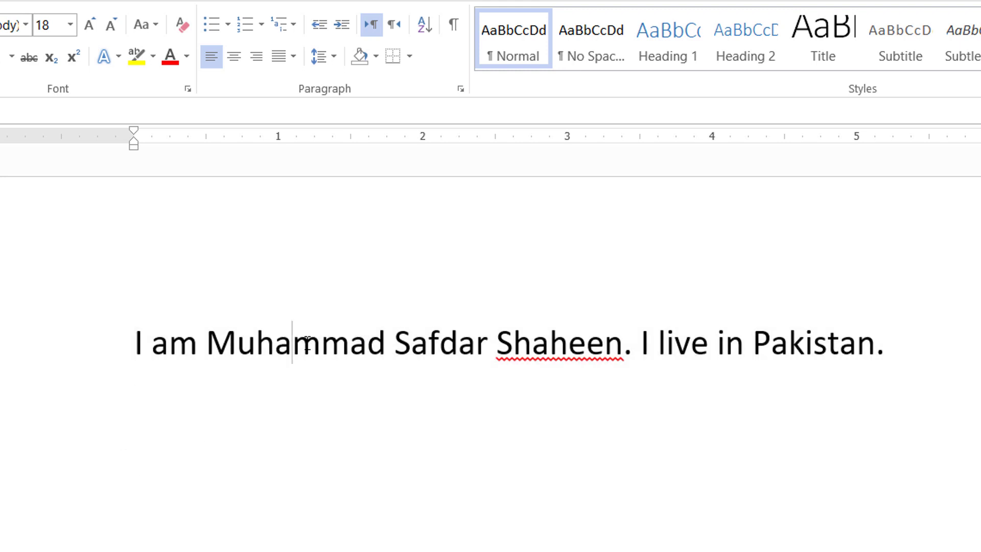
left_click(109, 351)
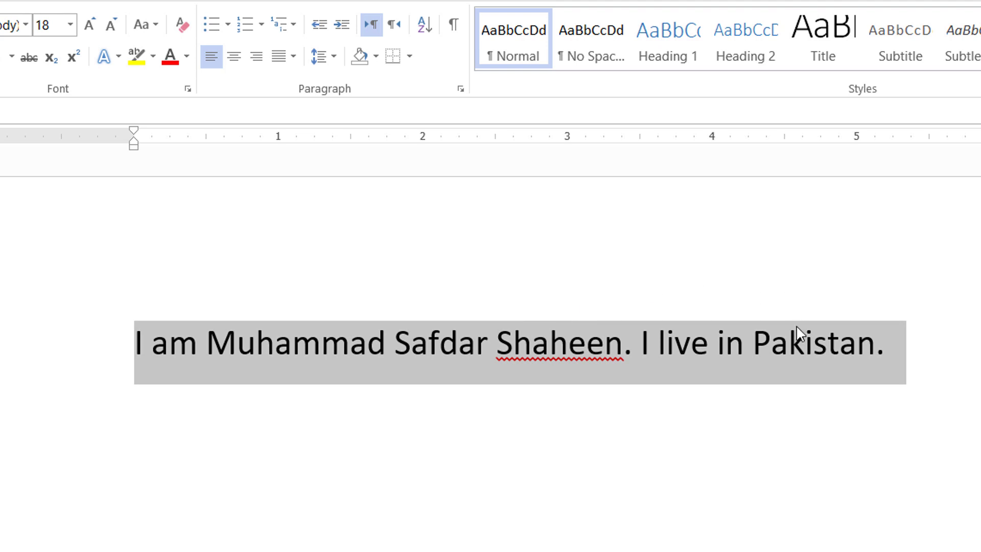
left_click(153, 349)
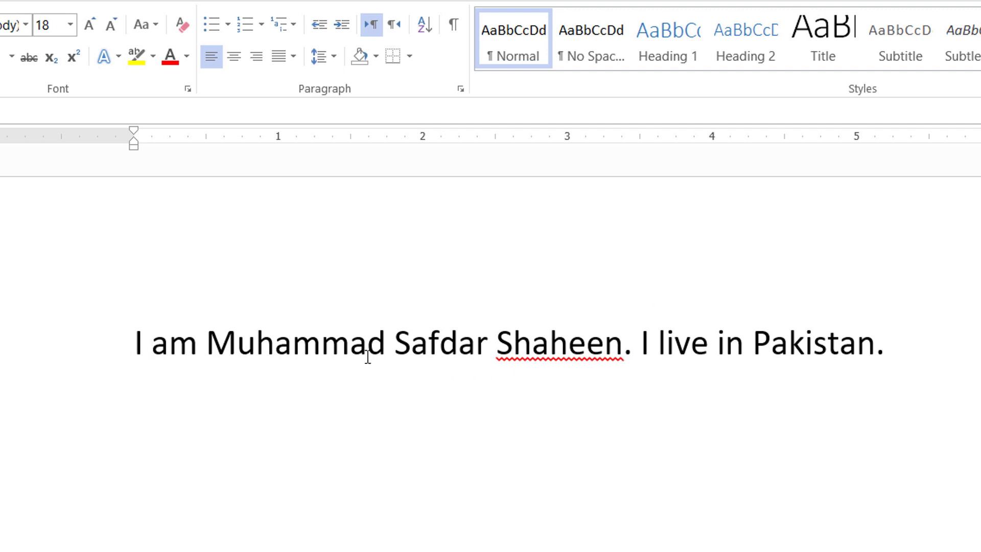
- Select stretches within the line: its start into "Pakistan", "in" back to the first name, and the middle name through "Pakistan"
left_click(136, 344)
left_click_drag(138, 343, 819, 351)
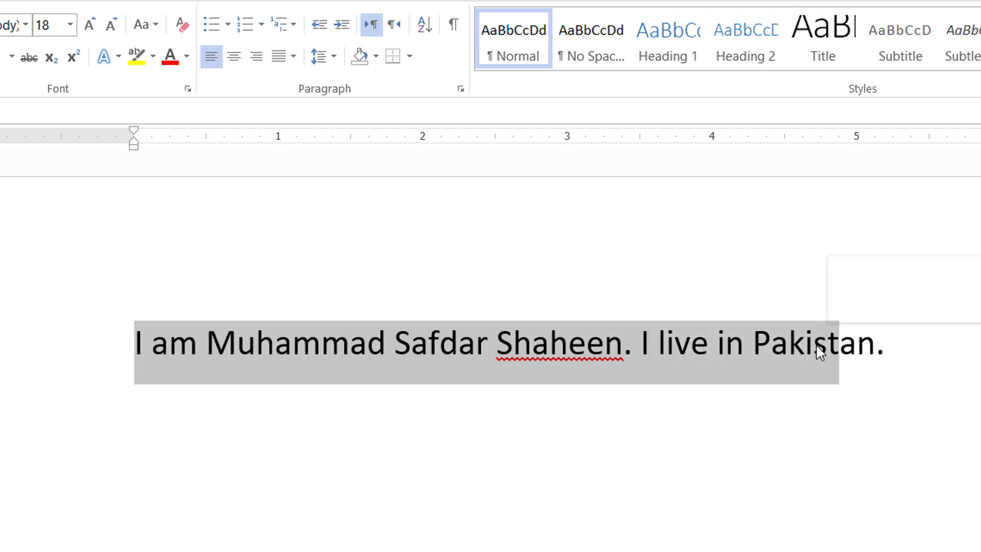
left_click(735, 353)
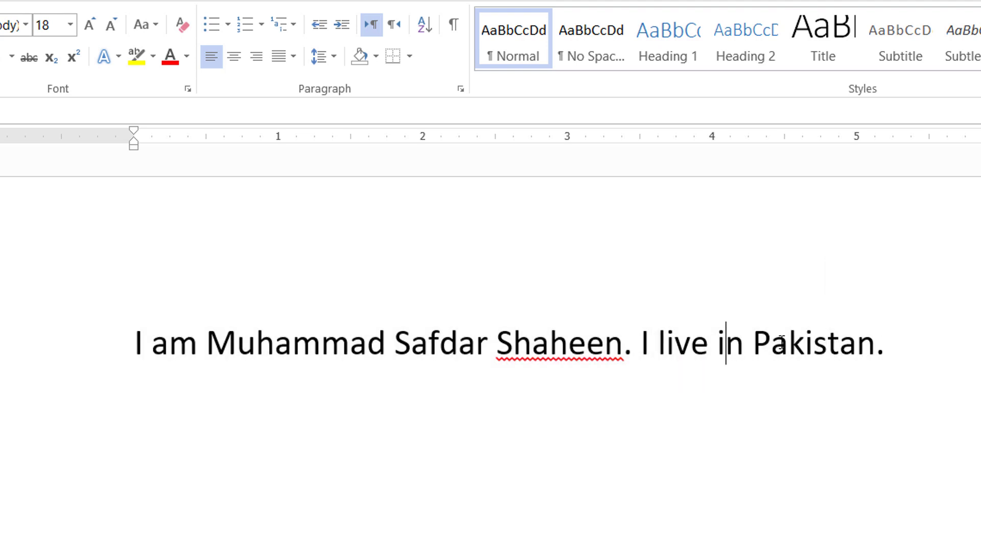
left_click_drag(743, 350, 286, 362)
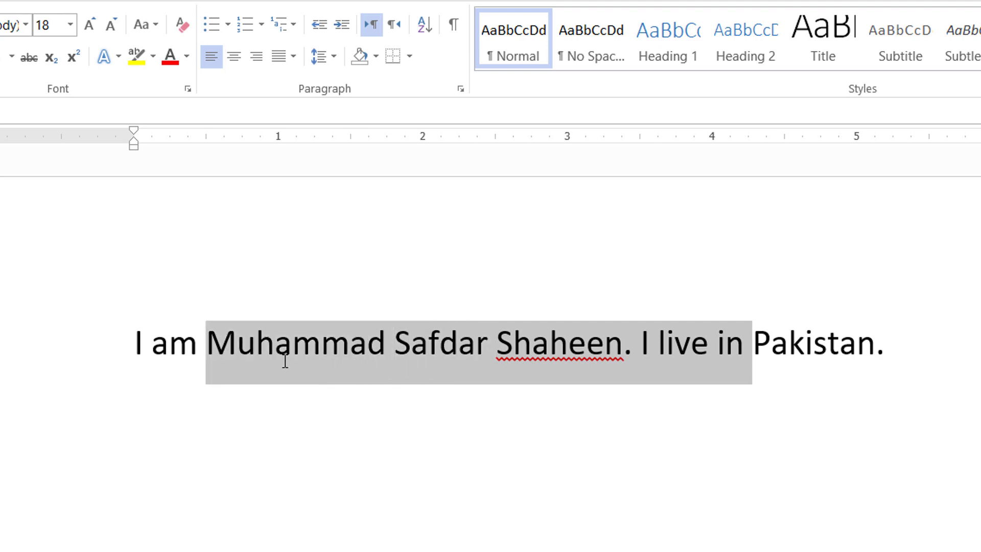
left_click(408, 357)
left_click_drag(394, 336, 774, 327)
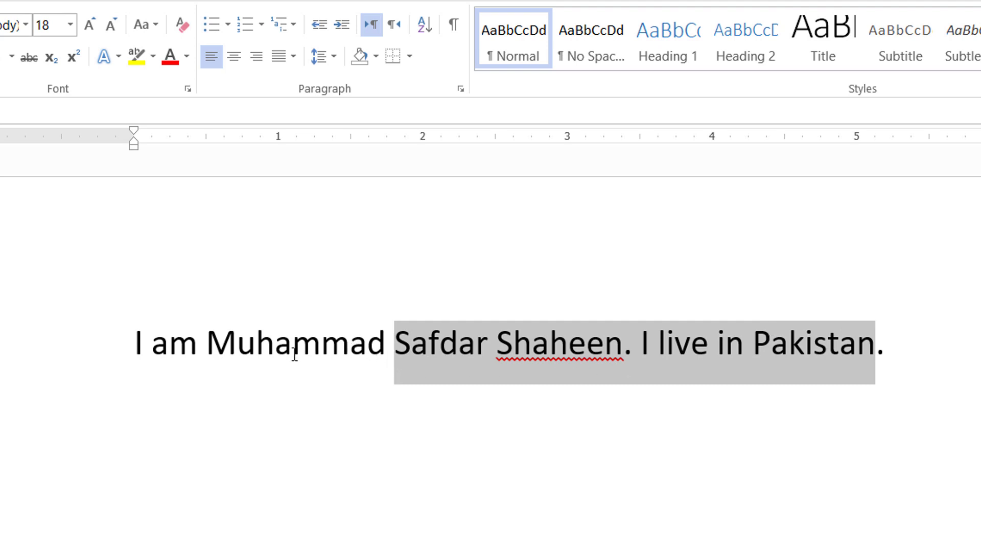
- Select single whole words, first the first name and separately "Pakistan", and clear the selection
left_click(276, 345)
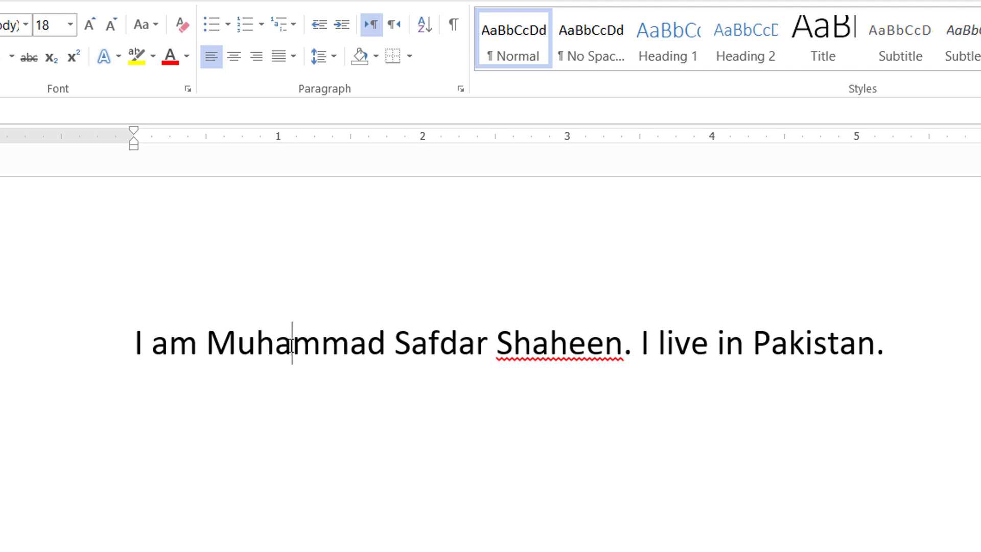
double_click(290, 345)
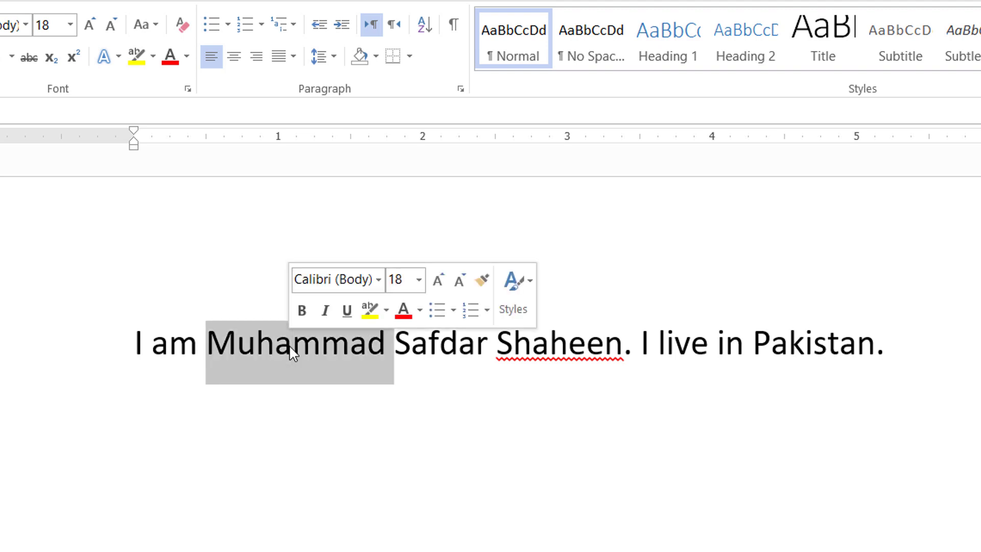
double_click(813, 350)
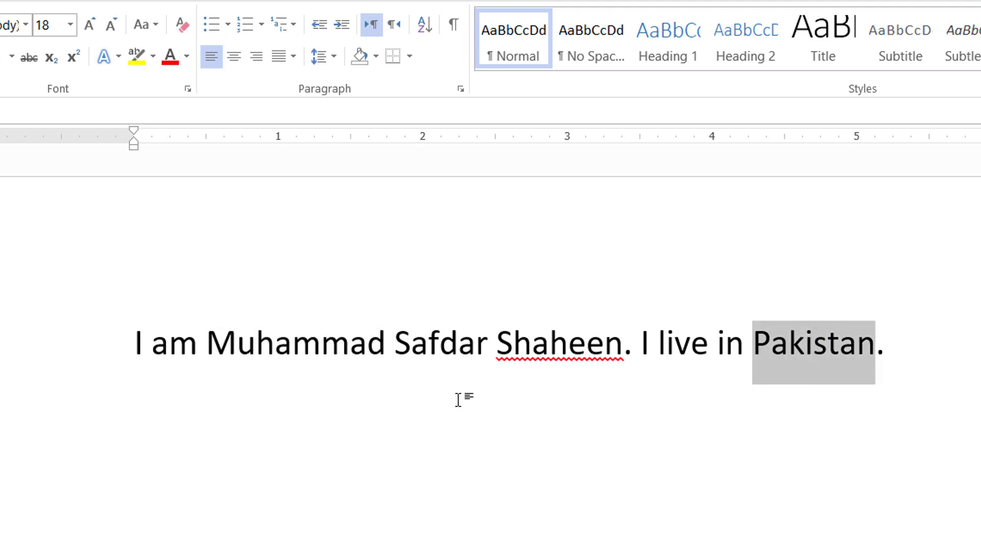
left_click(295, 353)
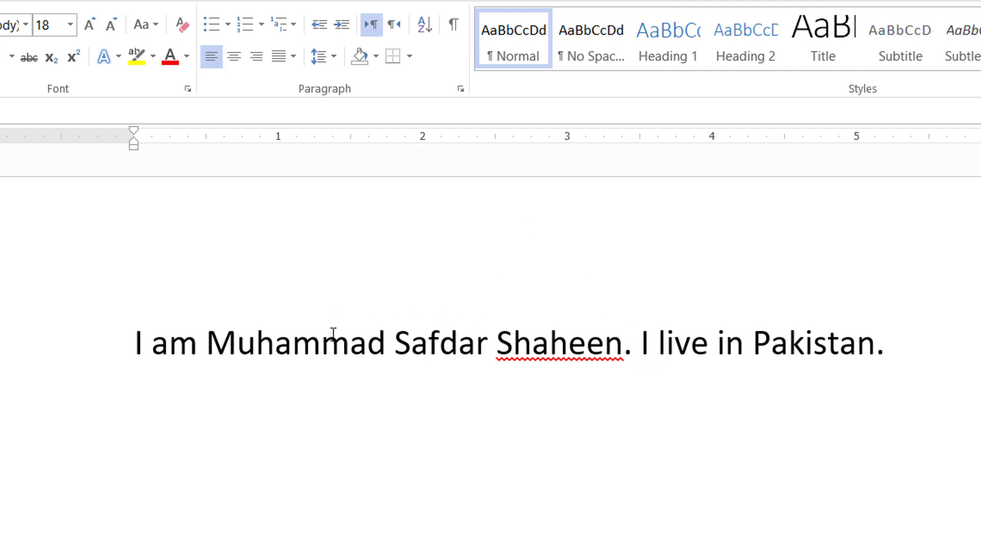
- Show the formatting marks, select the paragraph mark at the line's end, and hide the marks again
left_click(454, 28)
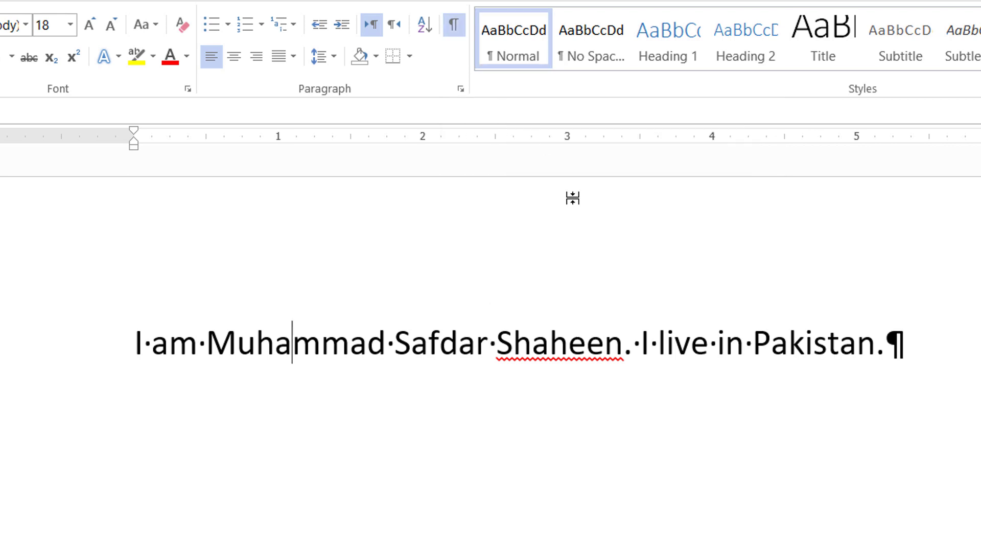
left_click_drag(887, 348, 908, 343)
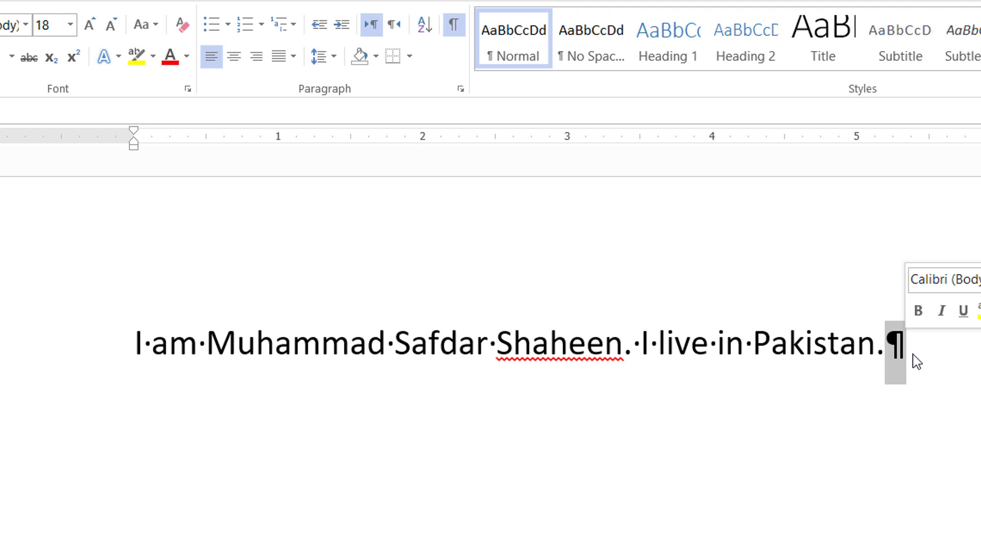
left_click(453, 25)
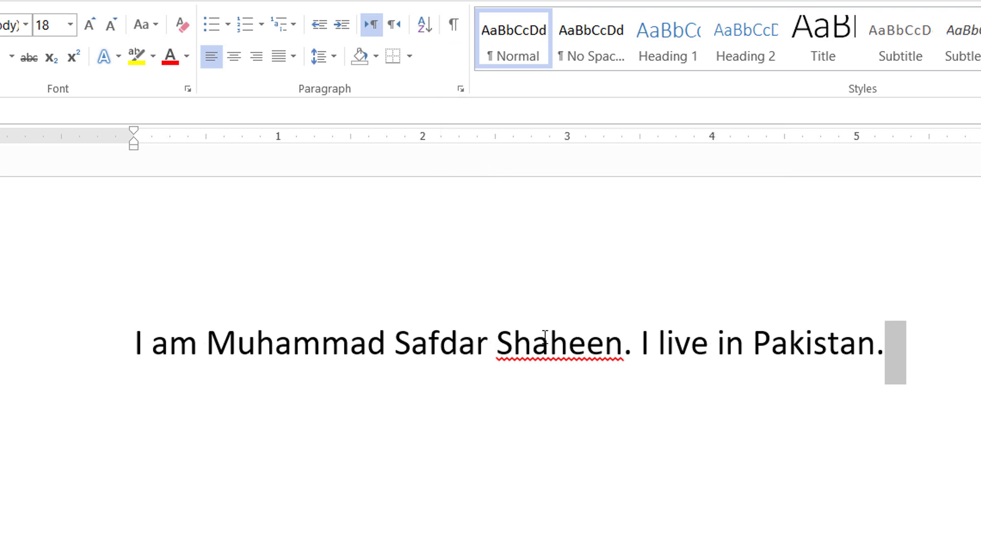
- Select the whole paragraph at once and place the text cursor after its final period
triple_click(448, 343)
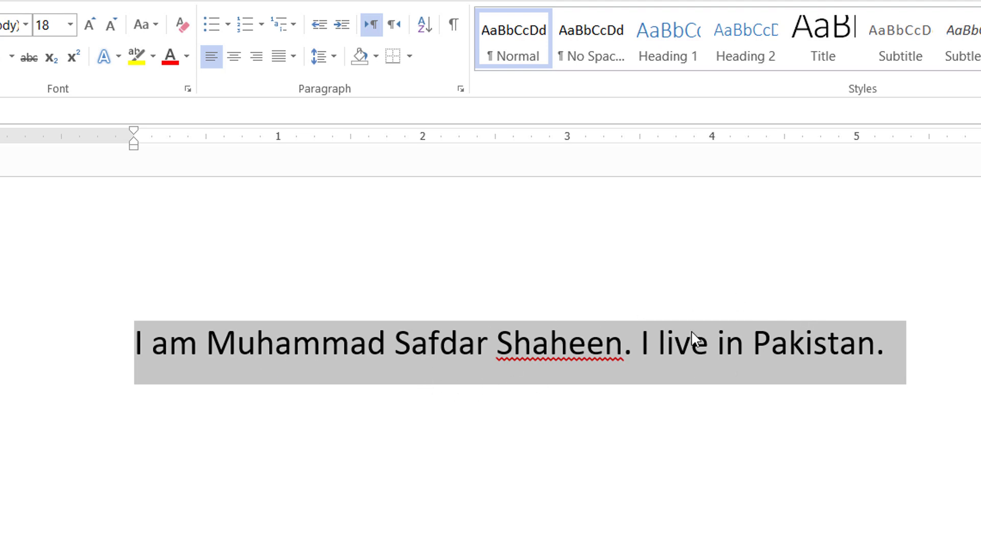
left_click(883, 352)
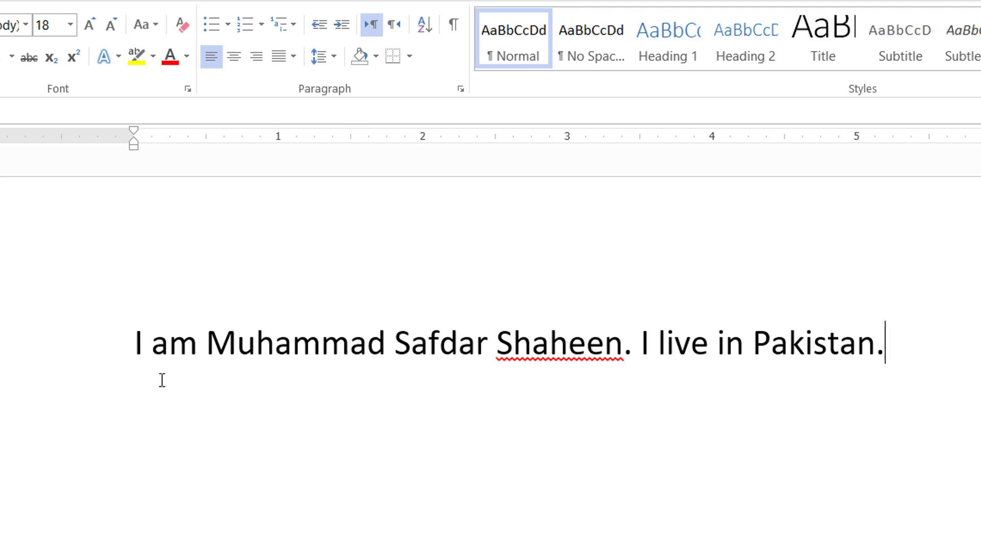
- Copy the first sentence, including its period, and paste it seven times at the end of the paragraph
left_click_drag(136, 345, 632, 353)
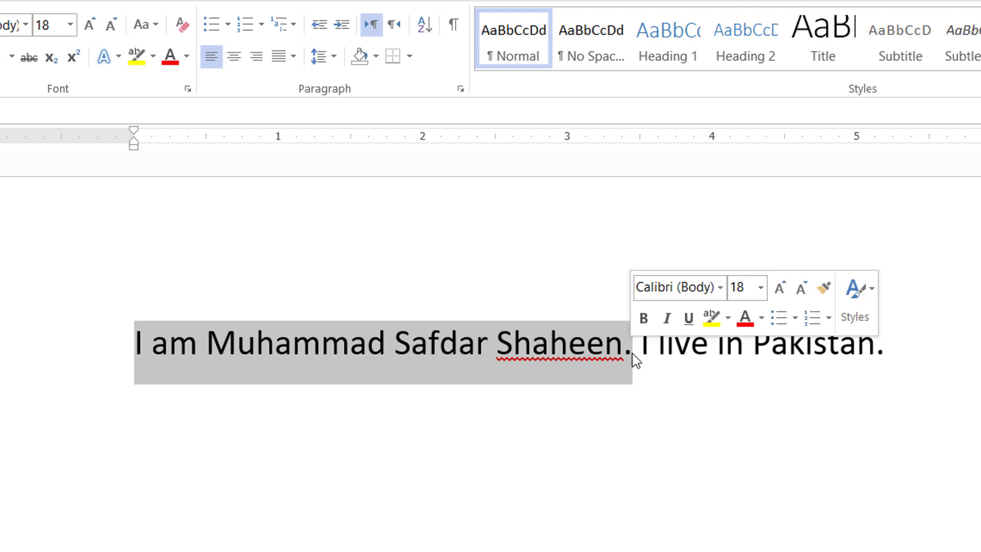
left_click(918, 331)
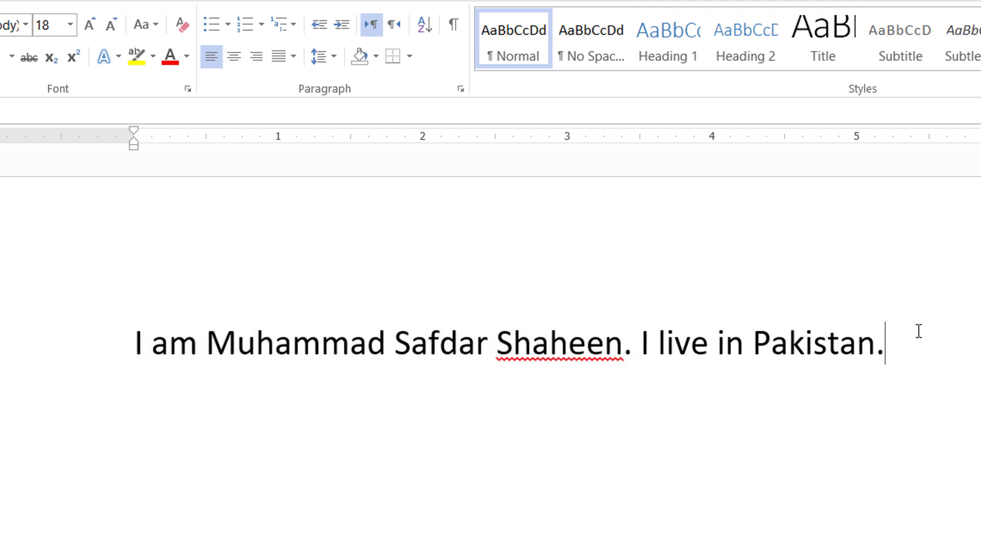
key("ctrl+v")
key("ctrl+v")
key("ctrl+v")
key("ctrl+v")
key("ctrl+v")
key("ctrl+v")
key("ctrl+v")
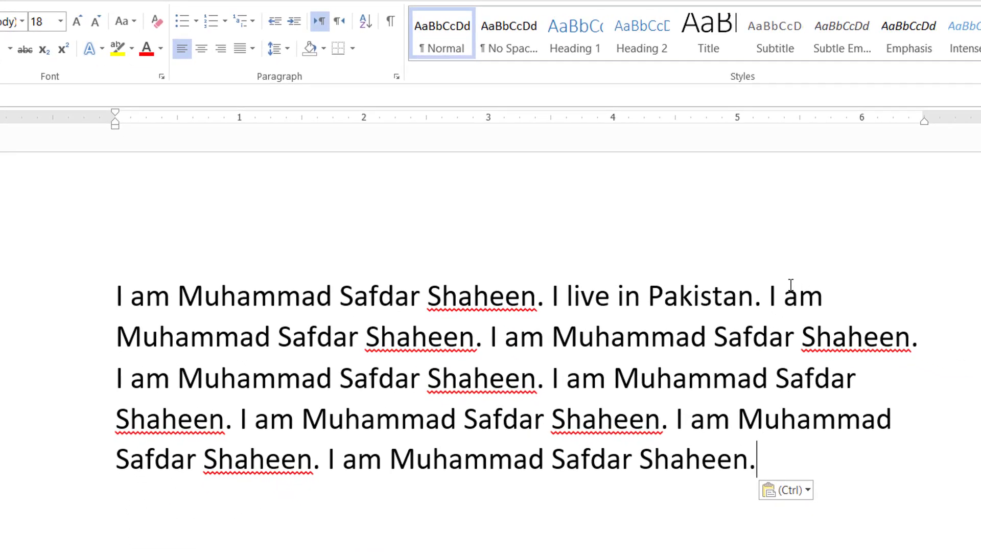
- Show the formatting marks and select the paragraph mark at the end of the five-line paragraph
left_click(391, 21)
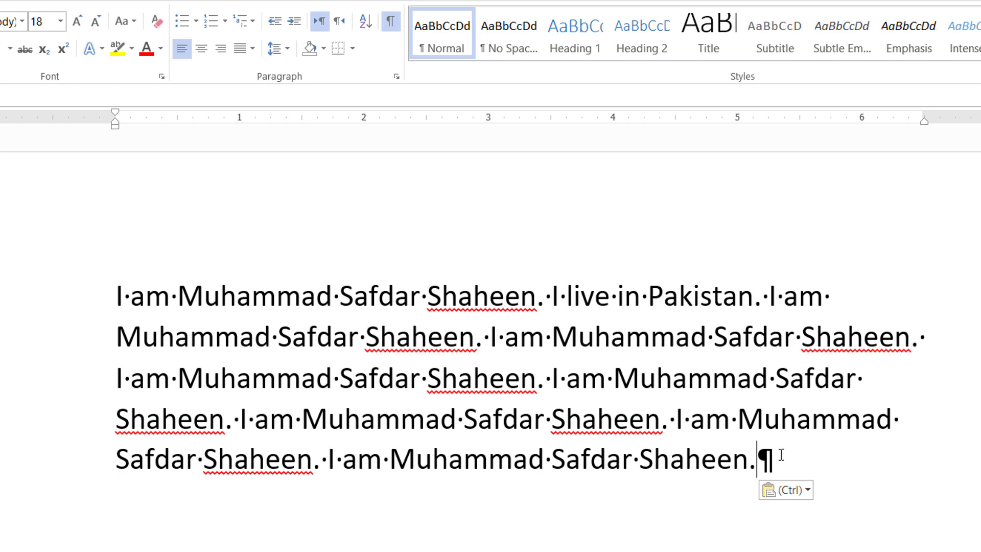
left_click_drag(758, 457, 790, 455)
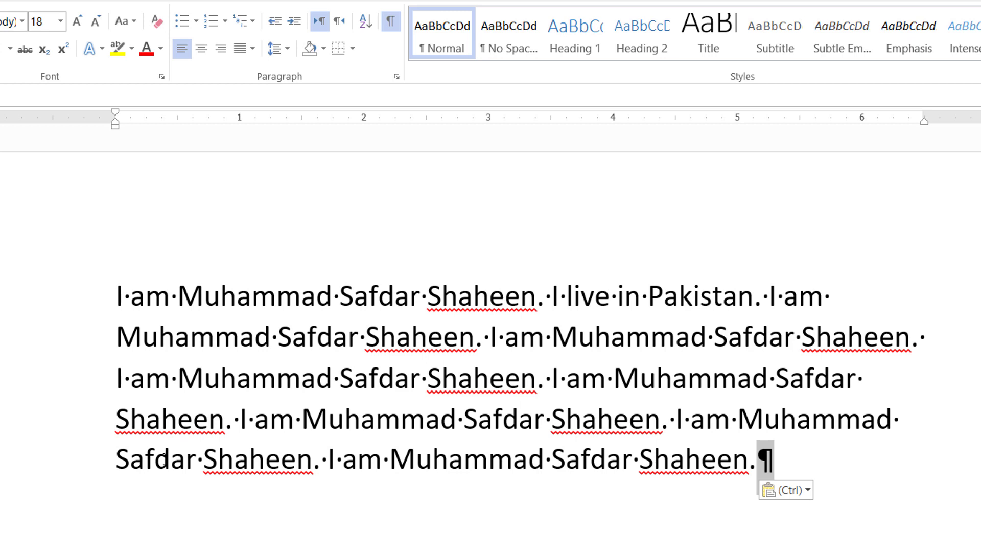
- Select the surname at the start of the fourth line, extend to the whole paragraph, and deselect it
double_click(170, 422)
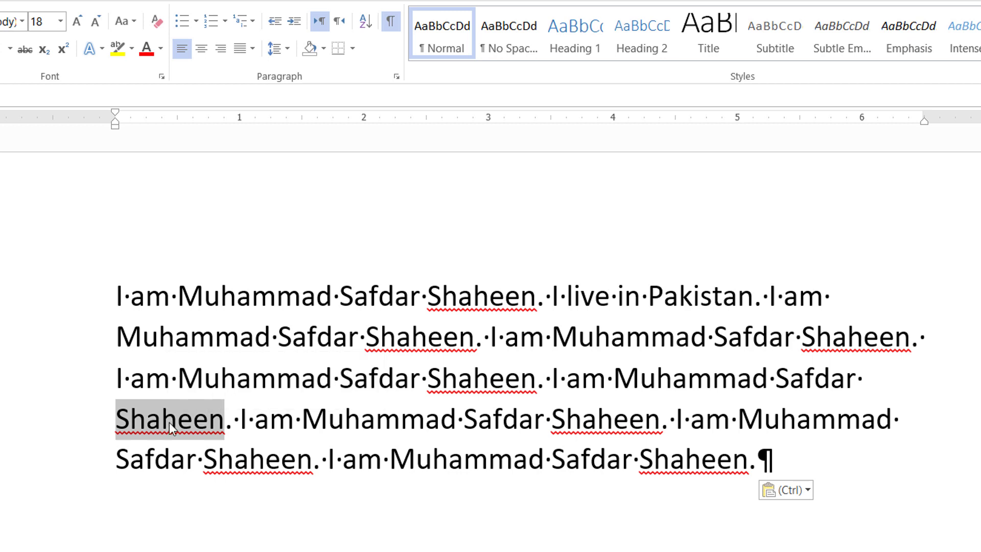
triple_click(170, 422)
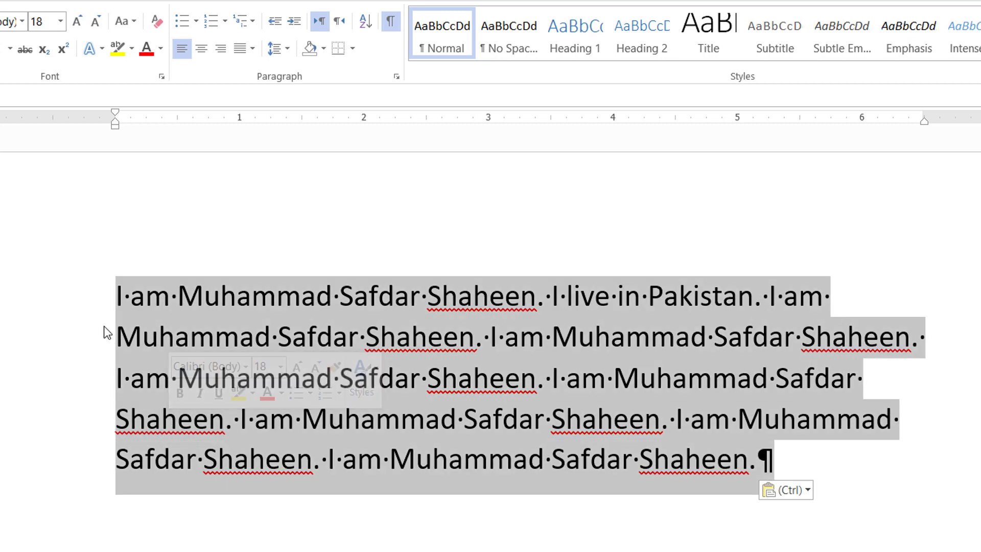
left_click(171, 294)
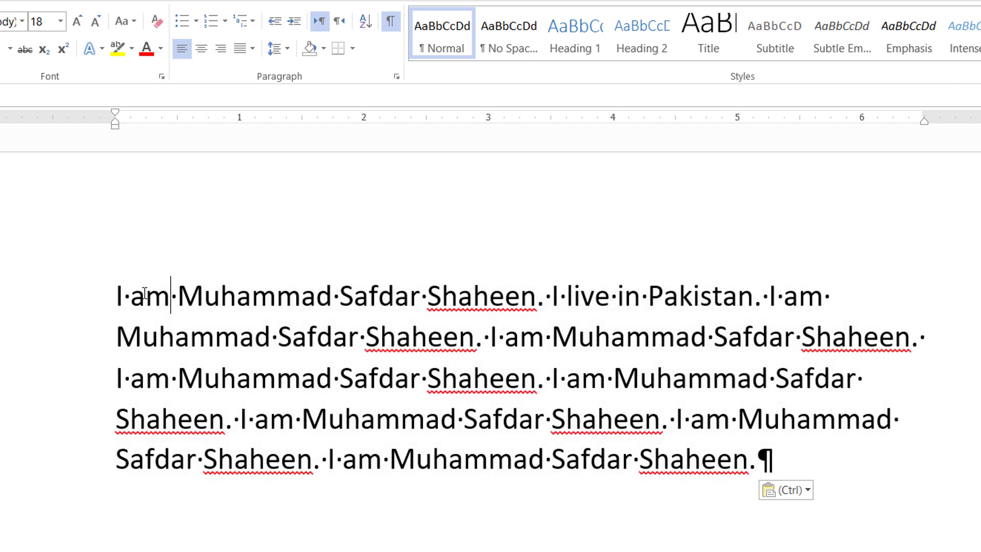
- From the paragraph's beginning, select individual lines one at a time, the second through the fifth, and finally the first
left_click(118, 295)
key("Down")
left_click(62, 346)
left_click(59, 383)
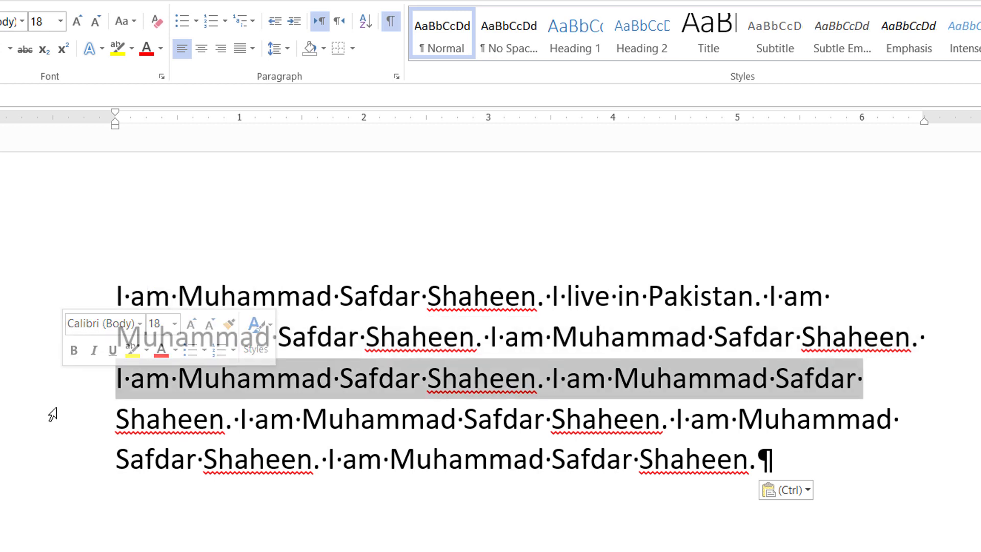
left_click(51, 419)
left_click(48, 461)
left_click(70, 299)
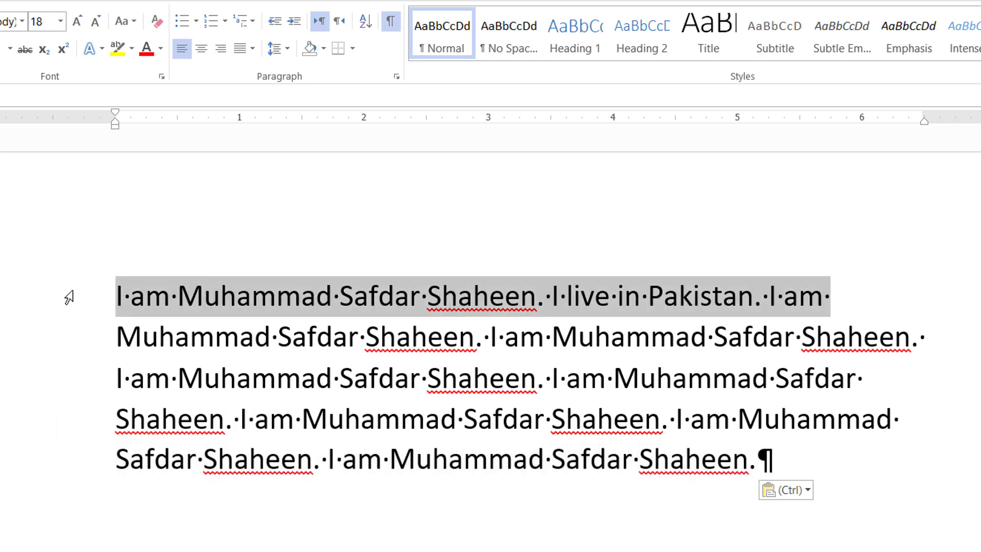
- Select runs of whole lines: all five downward, the last lines upward, and the second with the third, and clear the selection
left_click_drag(69, 299, 76, 343)
left_click_drag(76, 373, 76, 455)
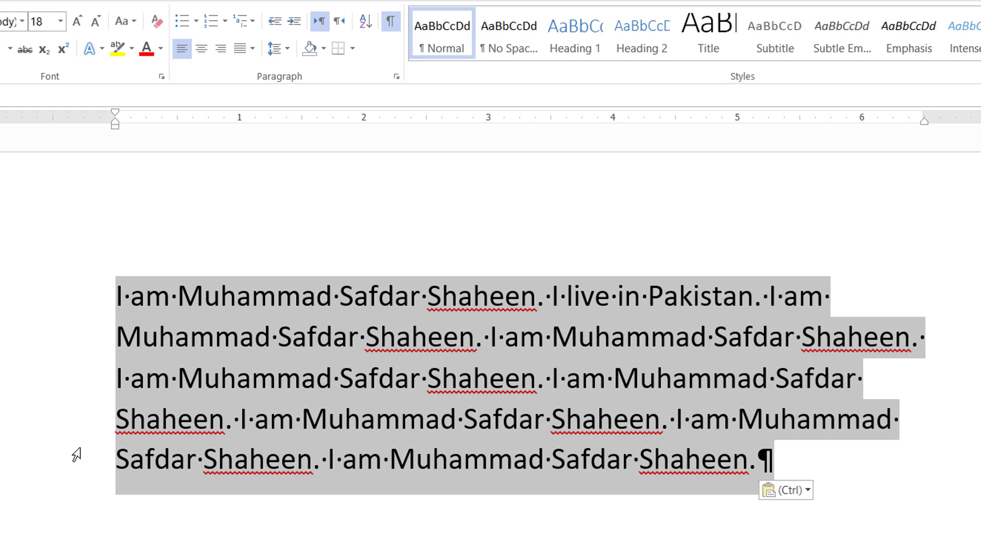
left_click_drag(75, 463, 89, 384)
left_click(56, 342)
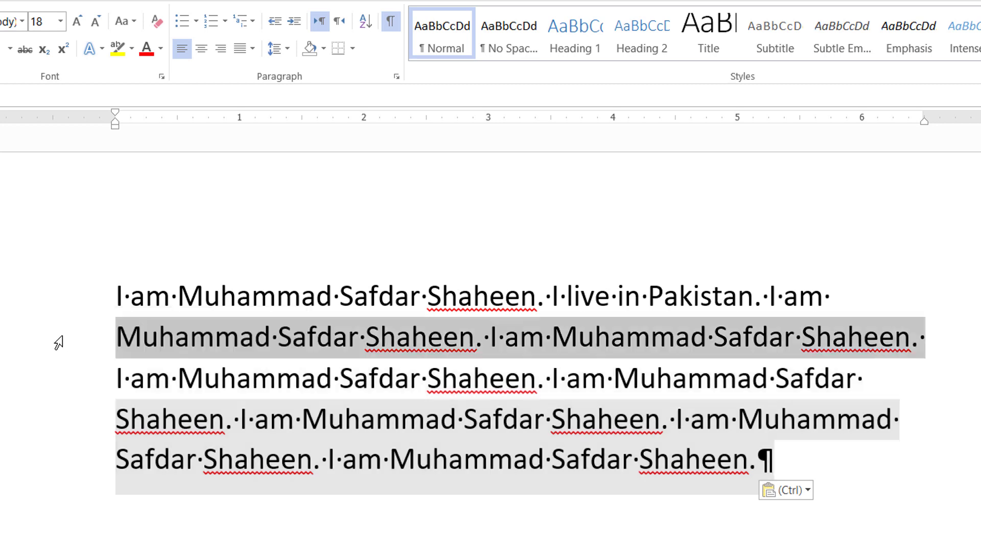
left_click_drag(58, 347, 61, 377)
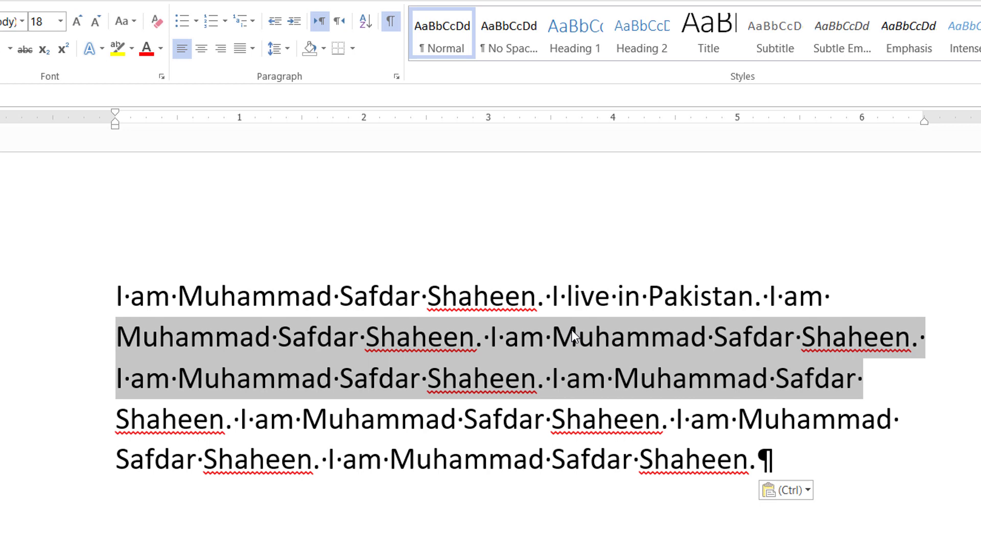
left_click(547, 293)
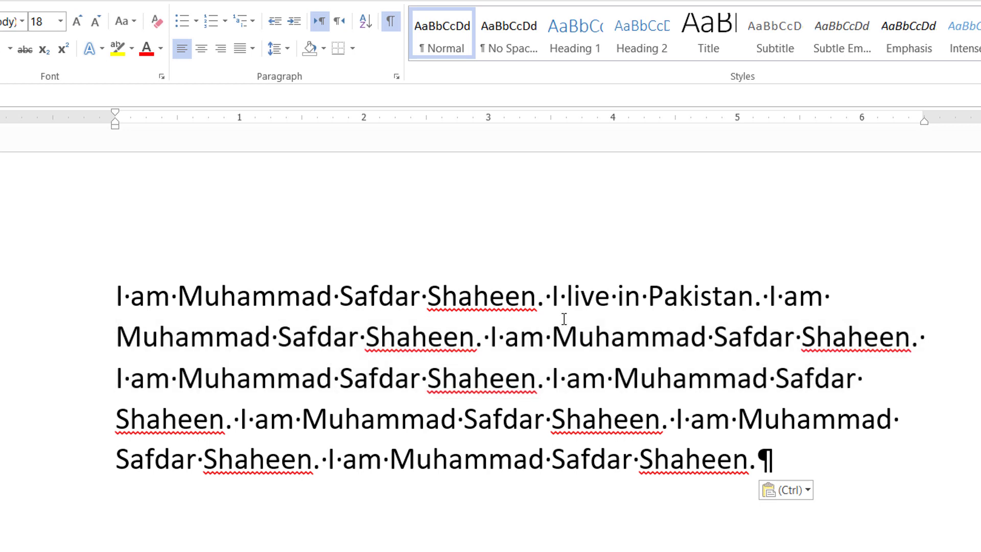